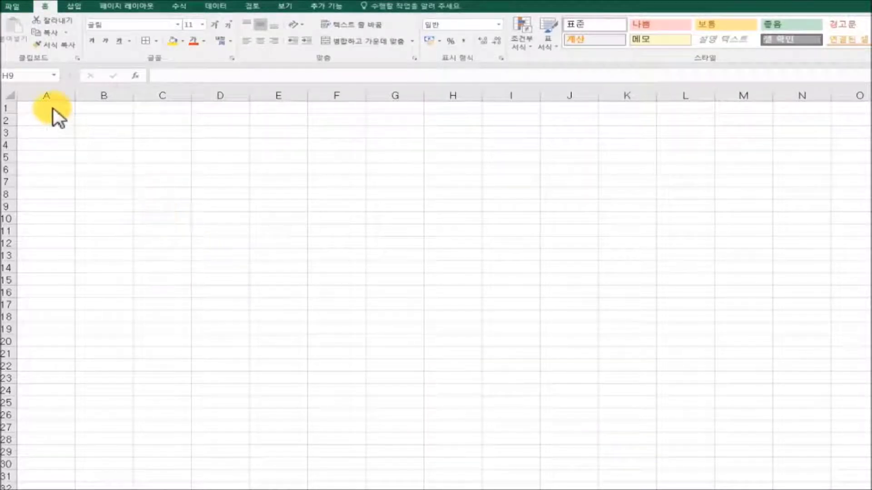
# - Enter the title 판매표 in cell A1
pyautogui.press('F2')
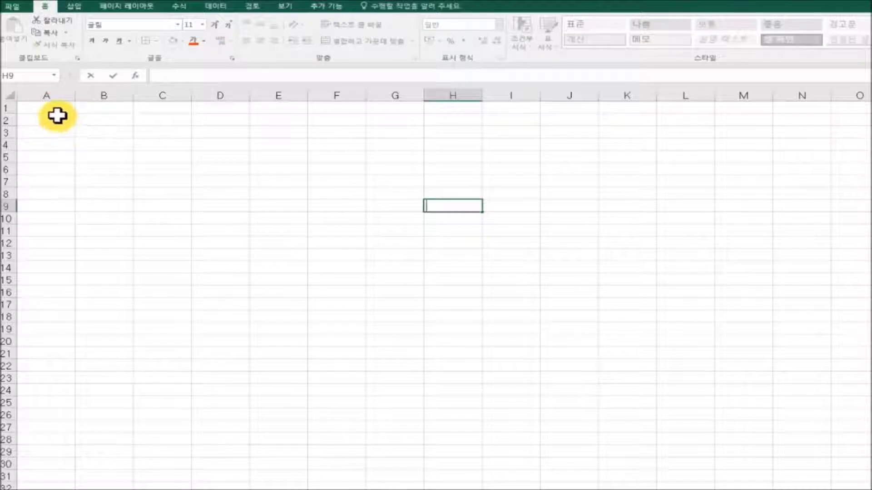
pyautogui.click(54, 109)
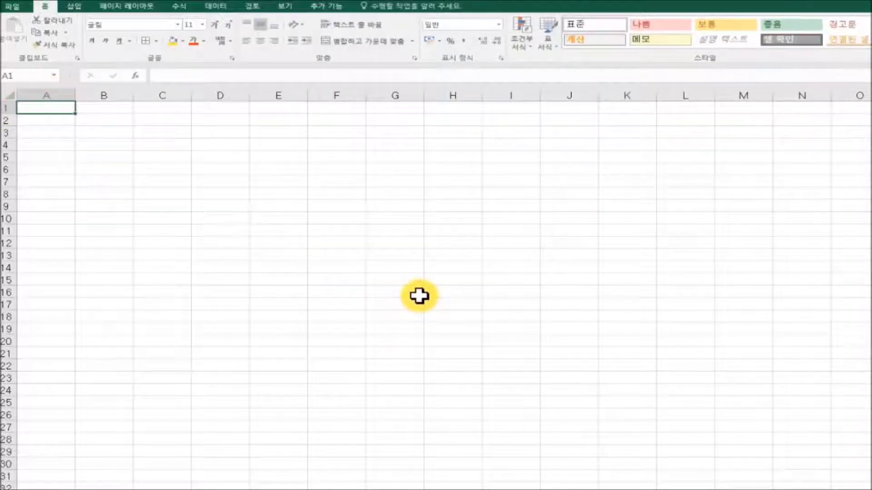
pyautogui.write('파')
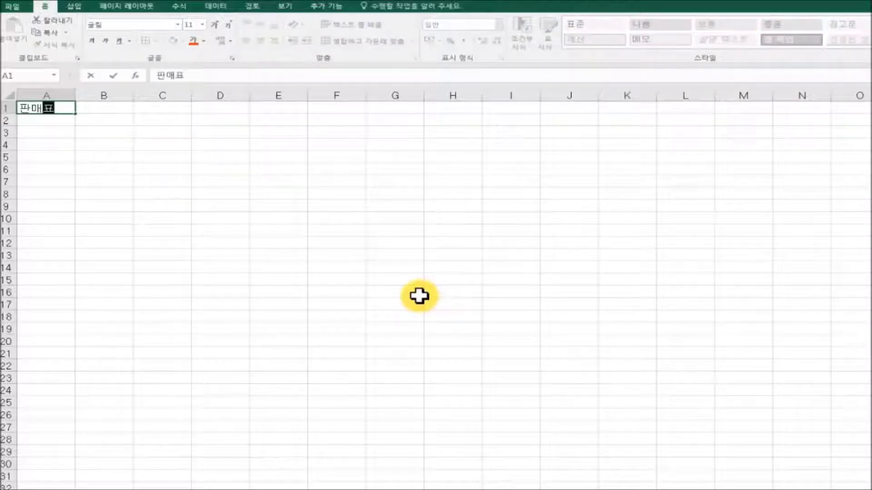
pyautogui.press('Return')
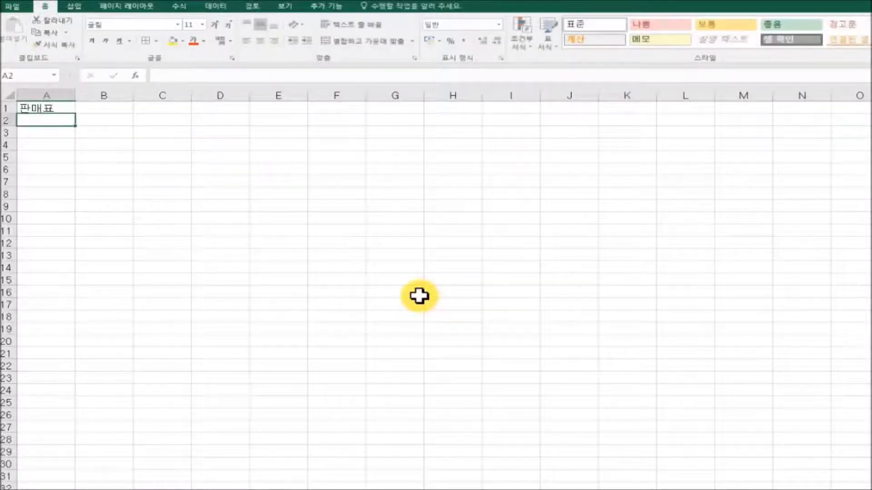
# - Fill the table from A3 with headers 제품명, 단가, 수량, 금액, rows 청바지 5500/24, 티셔츠 4800/16, 원피스 2900/38, and a 합계 row
pyautogui.press('Return')
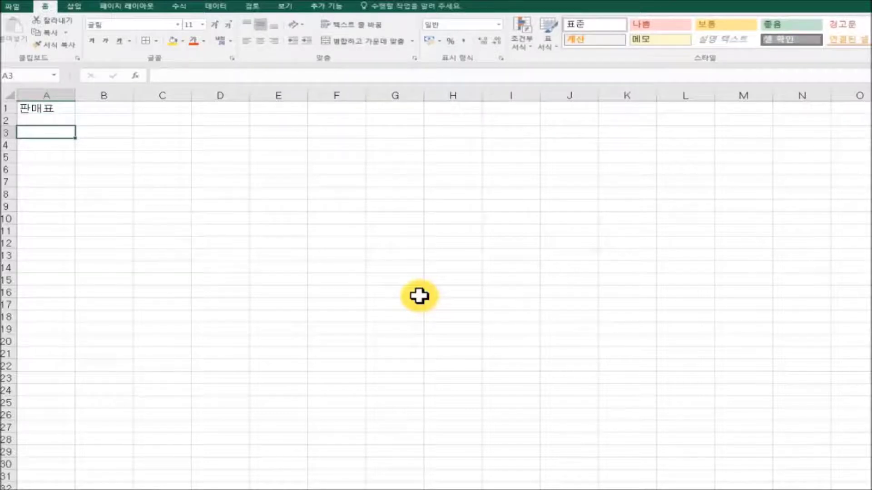
pyautogui.write('제품명')
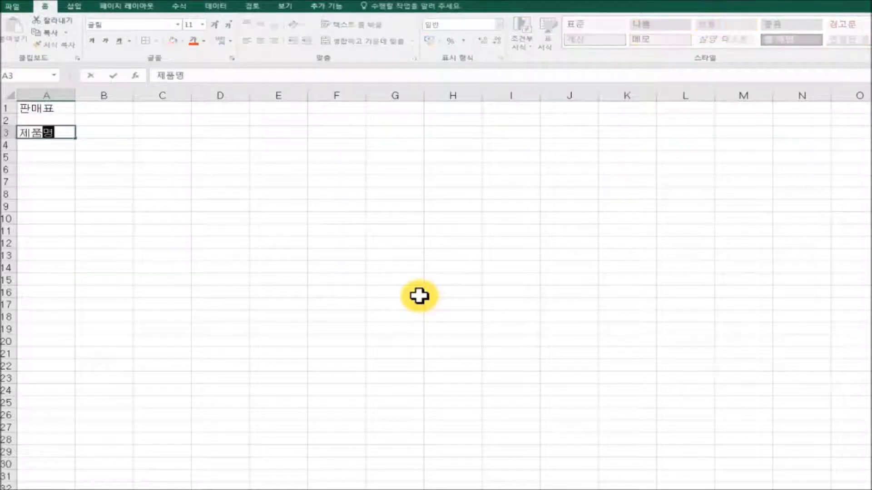
pyautogui.press('Return')
pyautogui.write('청')
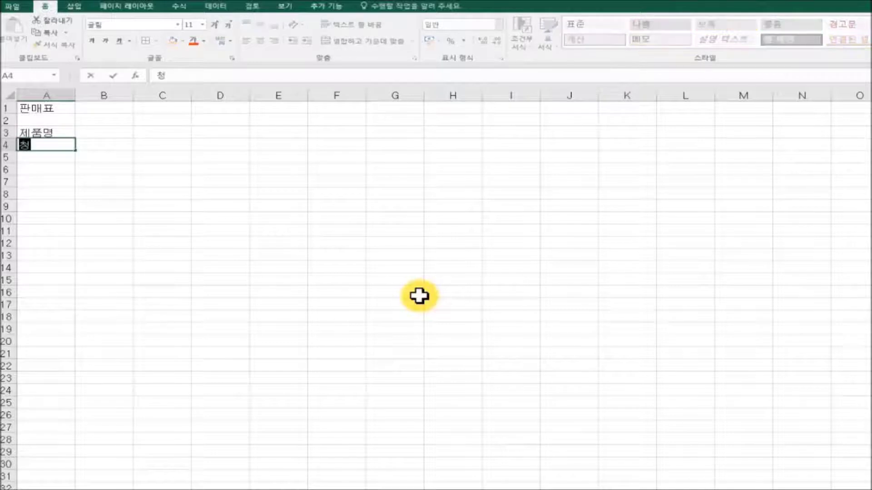
pyautogui.write('바지')
pyautogui.press('Return')
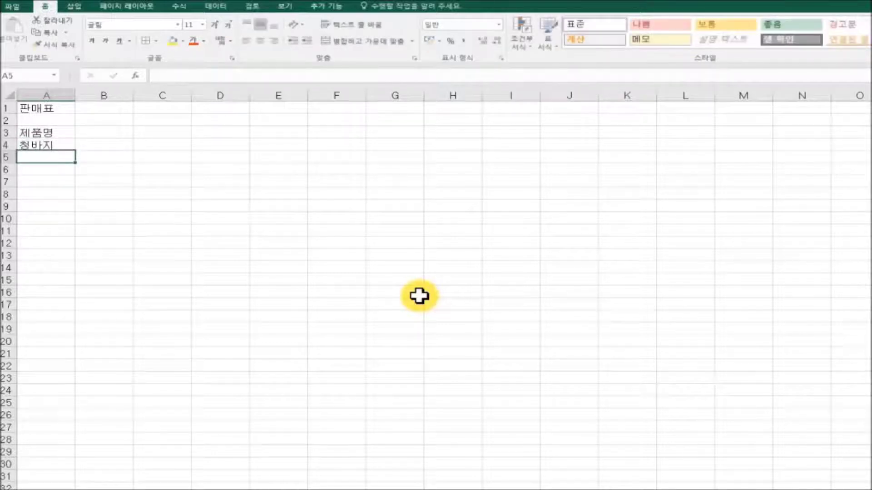
pyautogui.write('=')
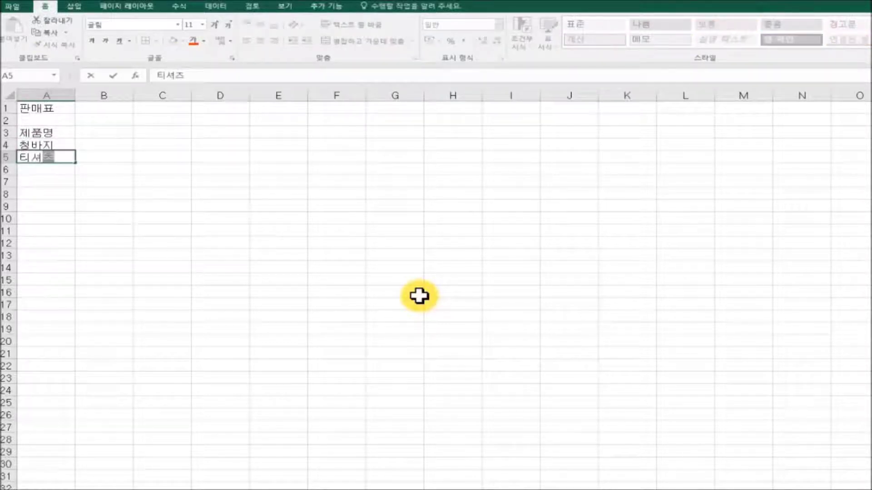
pyautogui.write('셔츠')
pyautogui.press('Return')
pyautogui.write('원피스')
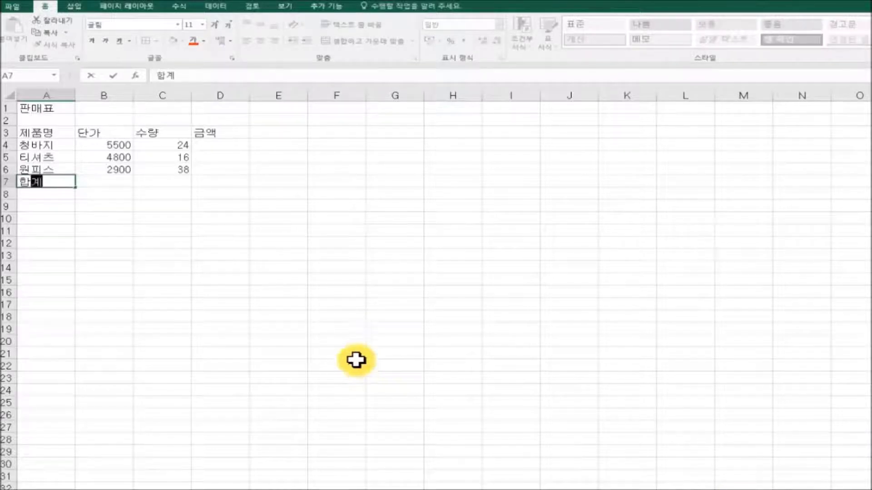
pyautogui.click(283, 322)
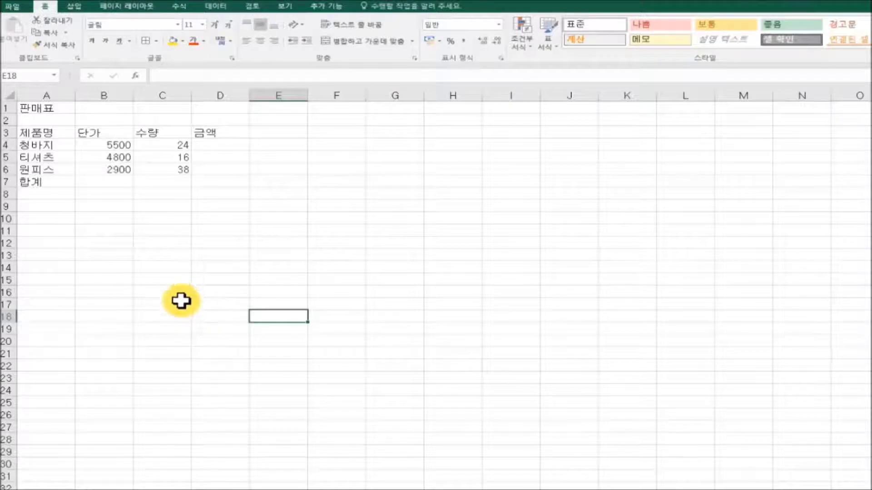
# - Apply all borders to the table range A3:D7
pyautogui.moveTo(40, 133); pyautogui.dragTo(227, 183)
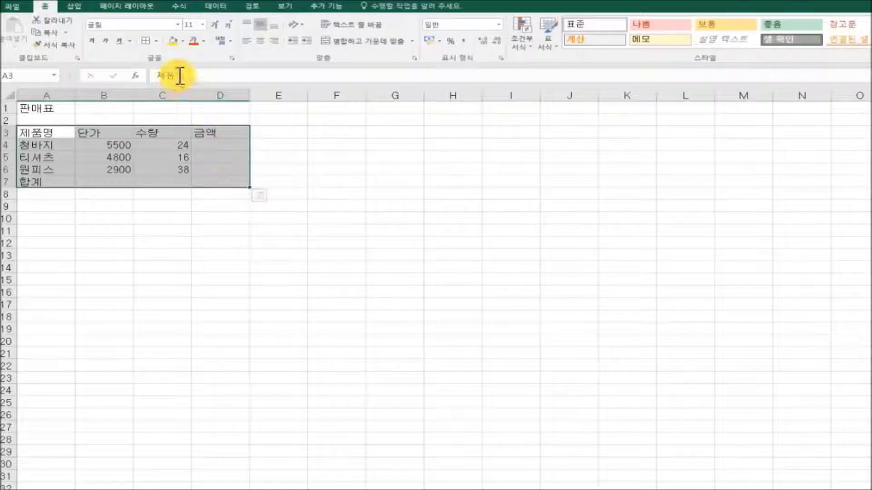
pyautogui.click(156, 42)
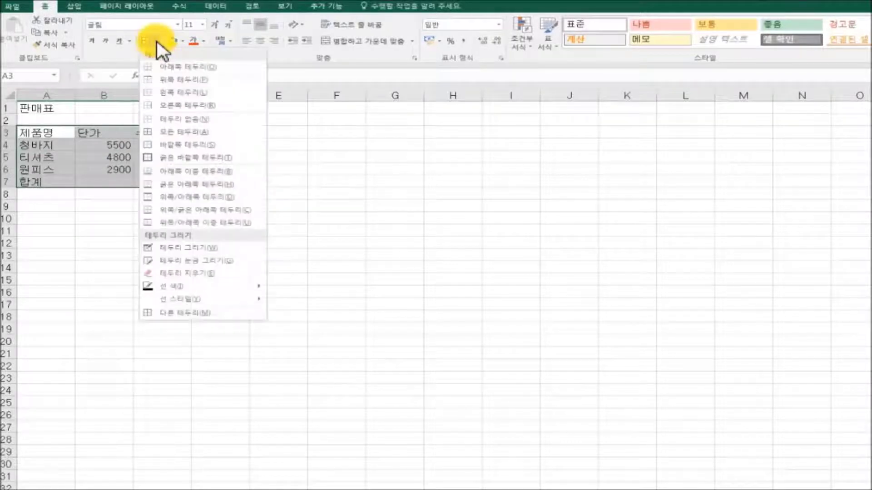
pyautogui.click(237, 131)
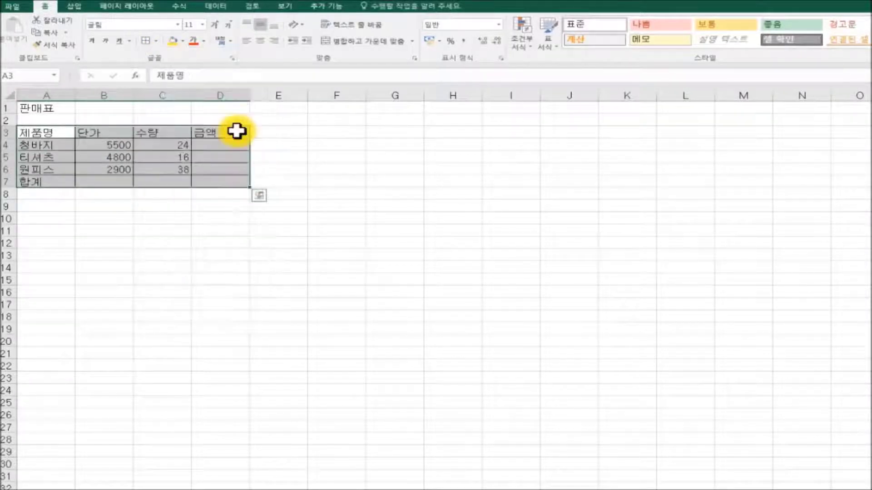
pyautogui.click(342, 183)
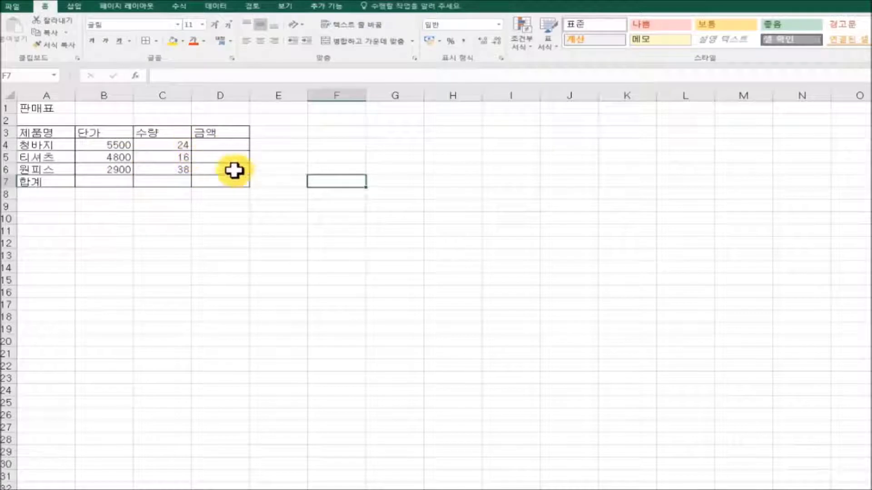
# - Calculate the 청바지 amount in D4 with the formula =B4*C4
pyautogui.click(233, 143)
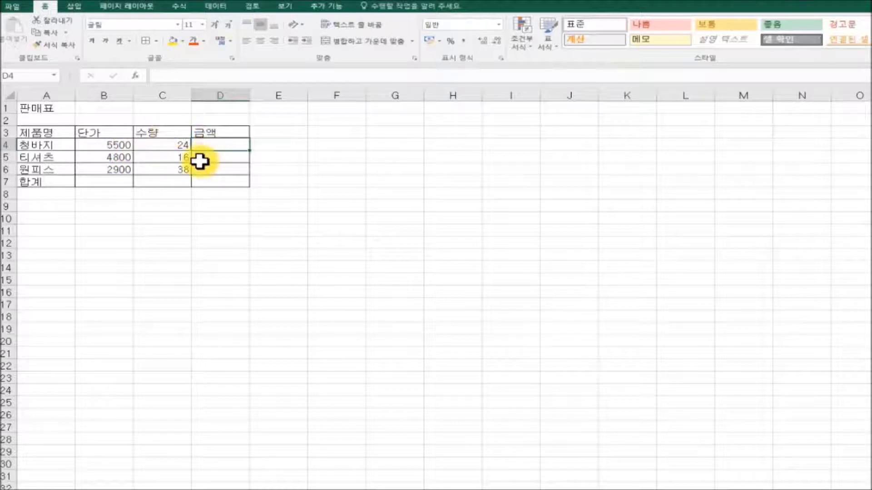
pyautogui.write('=')
pyautogui.click(117, 145)
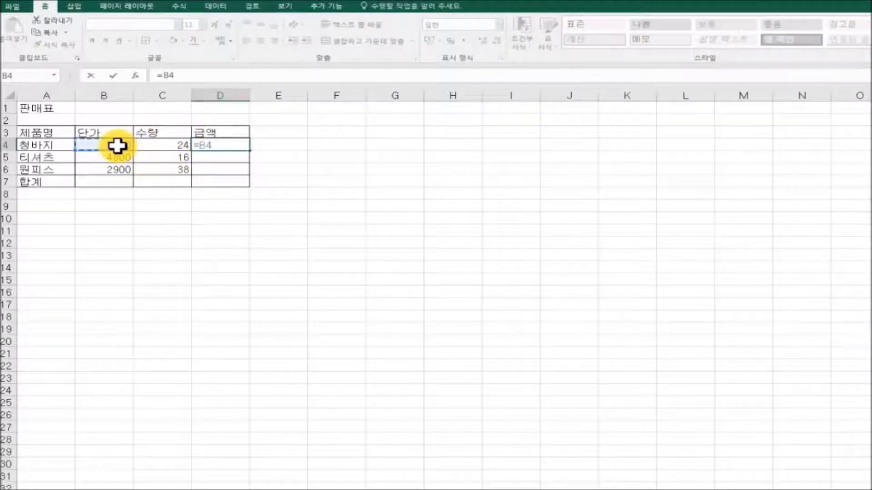
pyautogui.write('*')
pyautogui.click(152, 145)
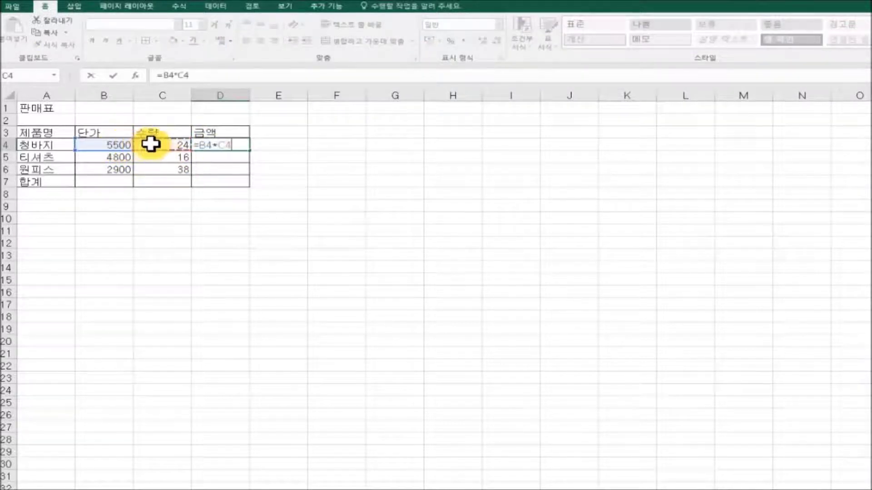
pyautogui.press('Return')
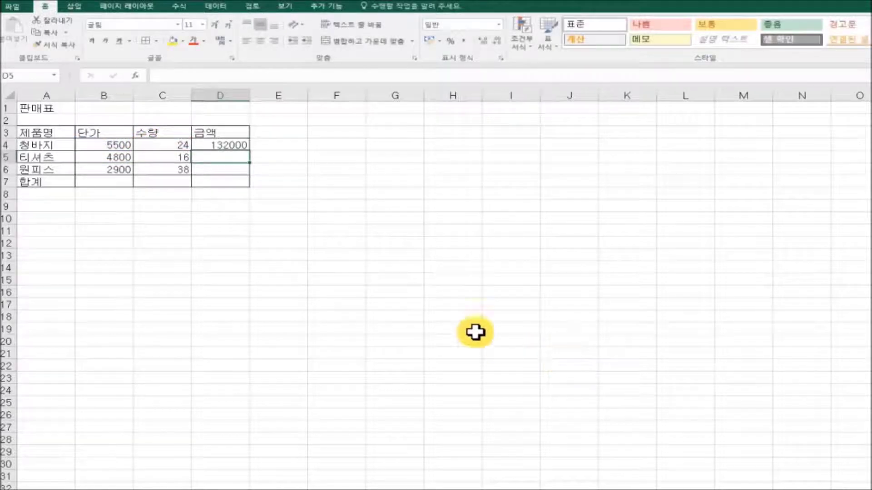
# - Fill the amount formula from D4 down through D6 for the other two products
pyautogui.click(230, 143)
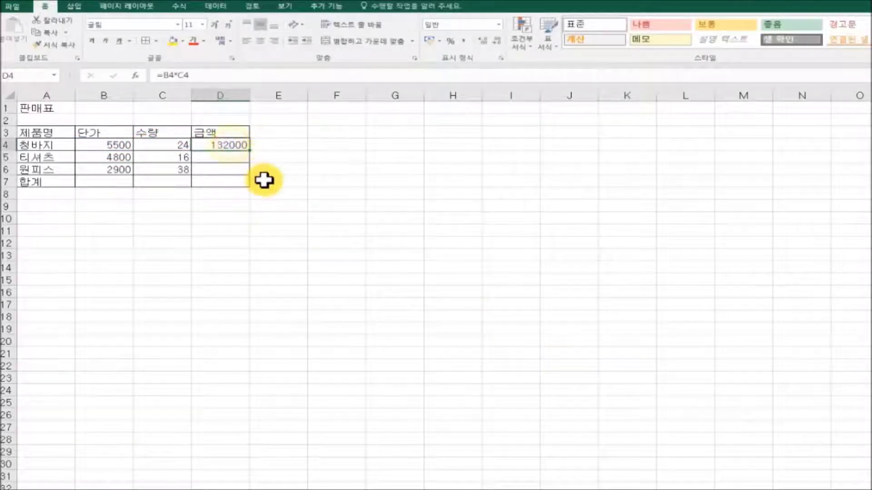
pyautogui.moveTo(251, 151); pyautogui.dragTo(253, 175)
pyautogui.click(397, 219)
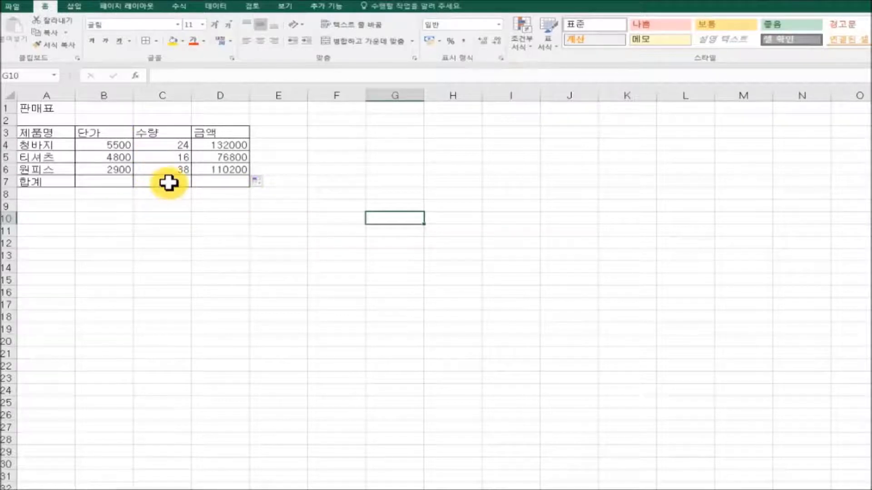
# - Total the 수량 column in C7 with the formula =C4+C5+C6
pyautogui.click(169, 183)
pyautogui.write('=')
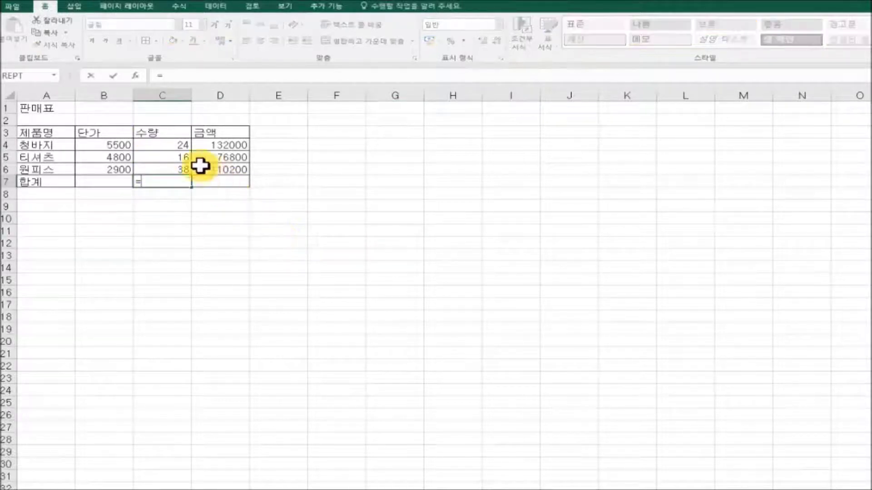
pyautogui.click(173, 147)
pyautogui.write('+')
pyautogui.click(179, 159)
pyautogui.write('+')
pyautogui.click(177, 168)
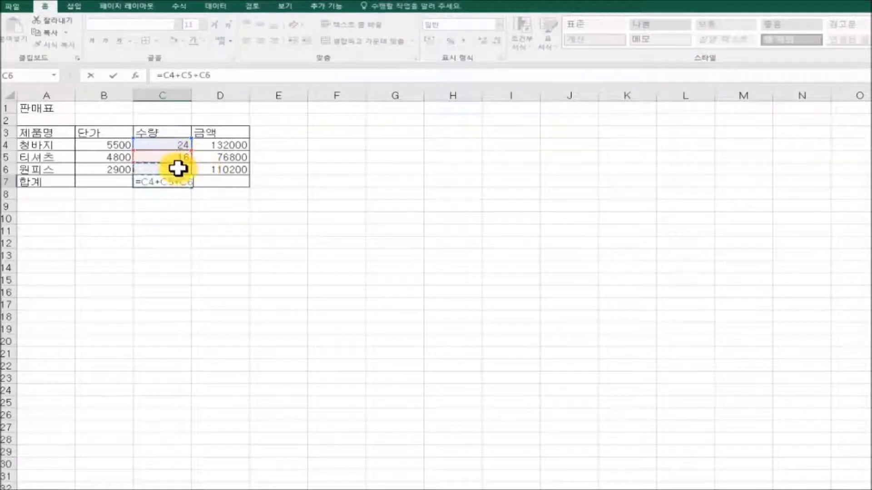
pyautogui.press('Return')
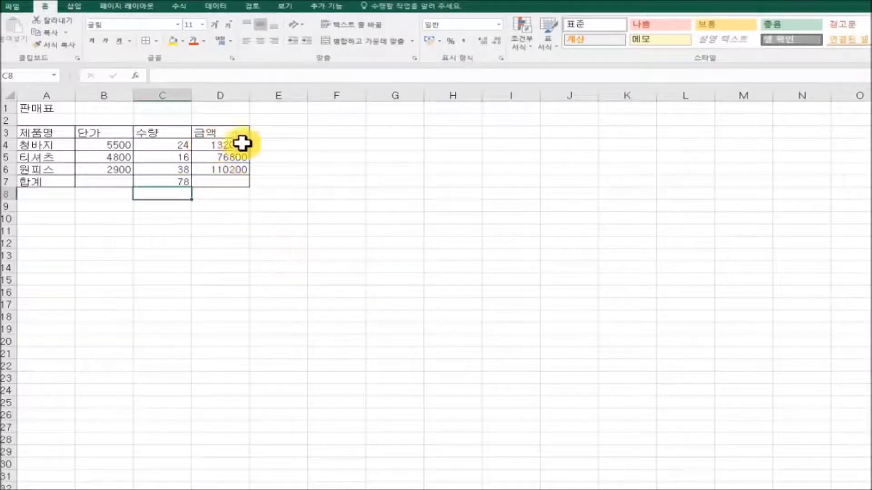
# - Fill the total formula from C7 across to D7 to sum the 금액 column
pyautogui.click(175, 182)
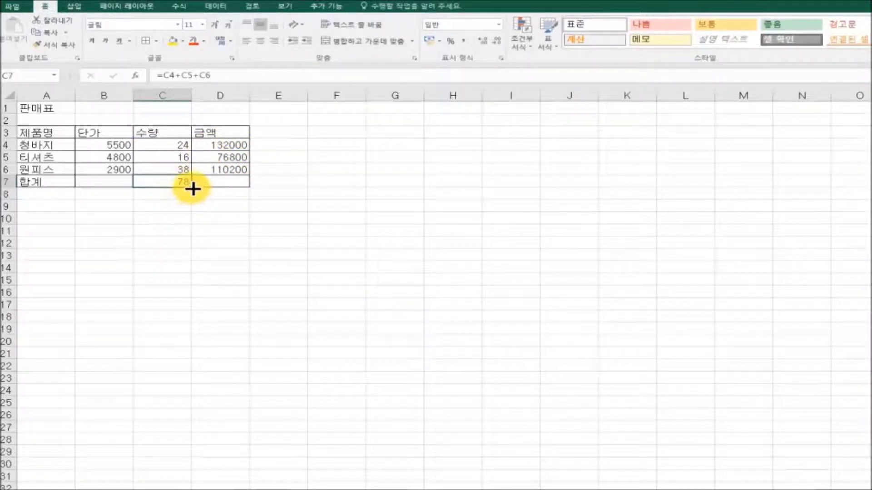
pyautogui.moveTo(197, 188); pyautogui.dragTo(239, 187)
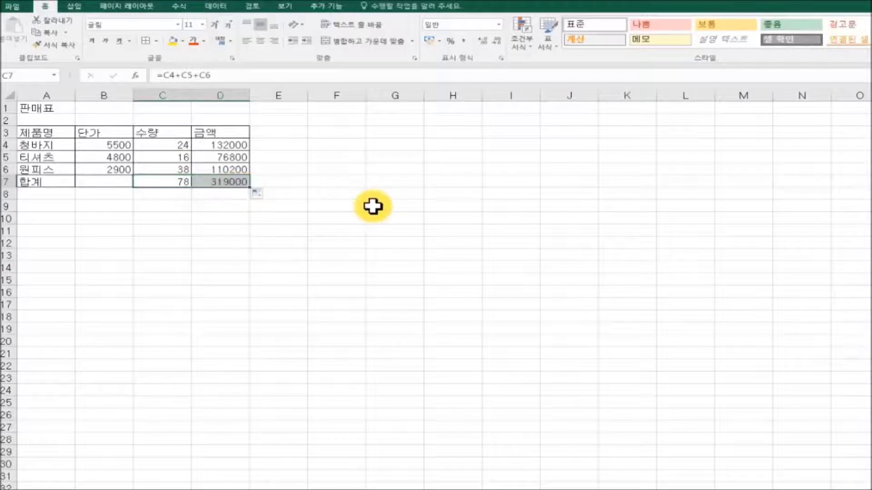
pyautogui.click(373, 207)
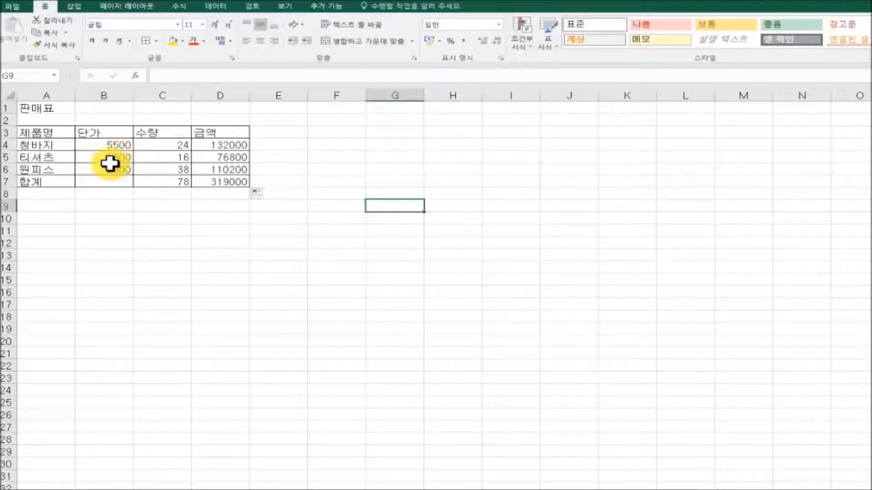
# - Apply the comma thousands-separator style to the numbers in B4:D7
pyautogui.click(96, 143)
pyautogui.moveTo(96, 143); pyautogui.dragTo(227, 182)
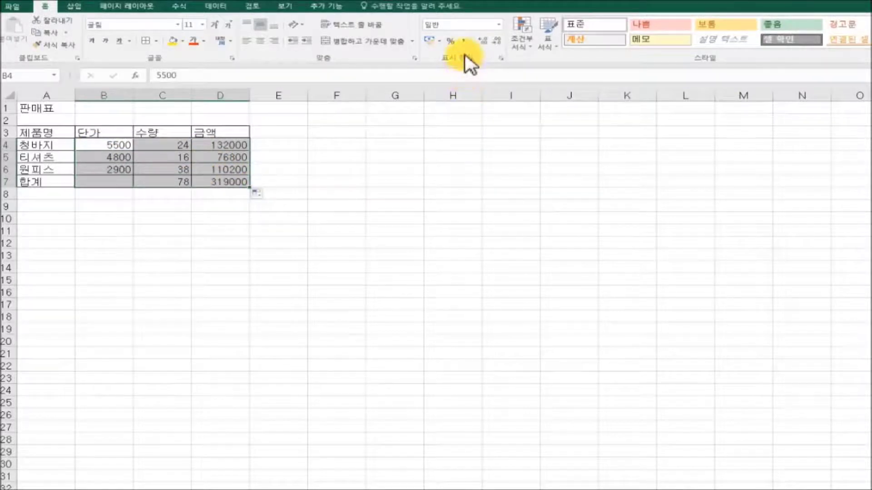
pyautogui.click(464, 41)
pyautogui.click(536, 227)
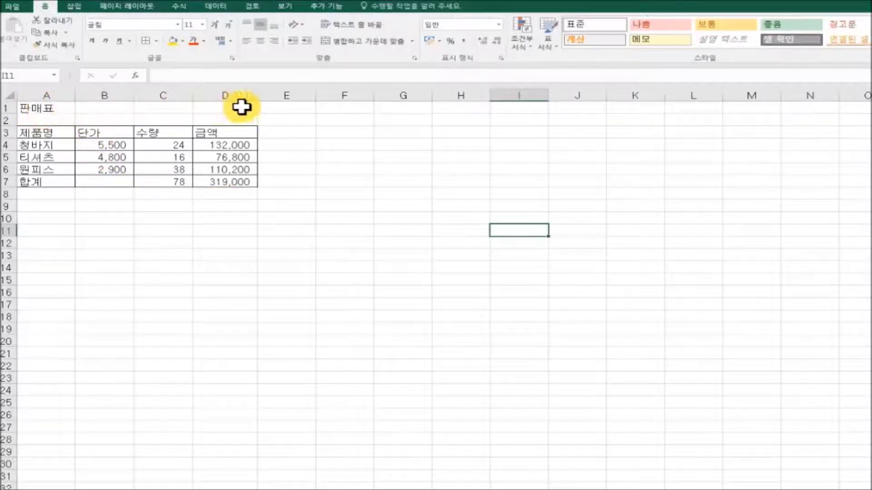
# - Merge and center the title 판매표 across A1:D1
pyautogui.moveTo(54, 107); pyautogui.dragTo(202, 107)
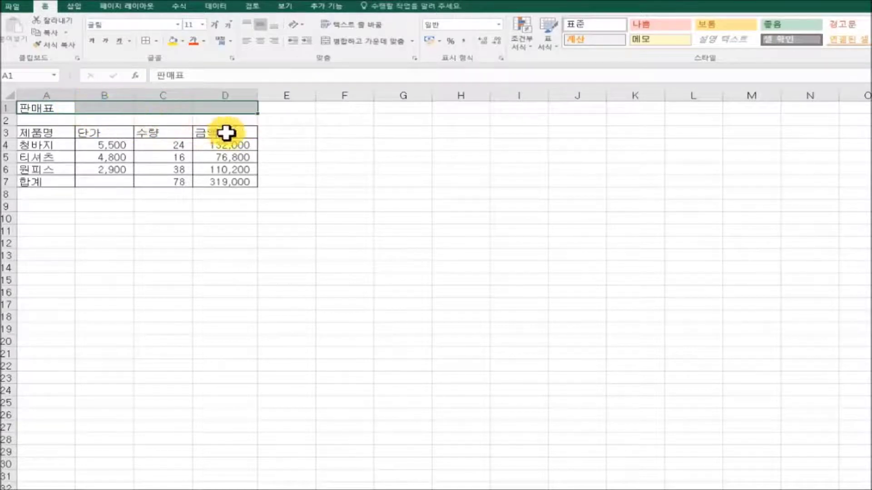
pyautogui.click(377, 44)
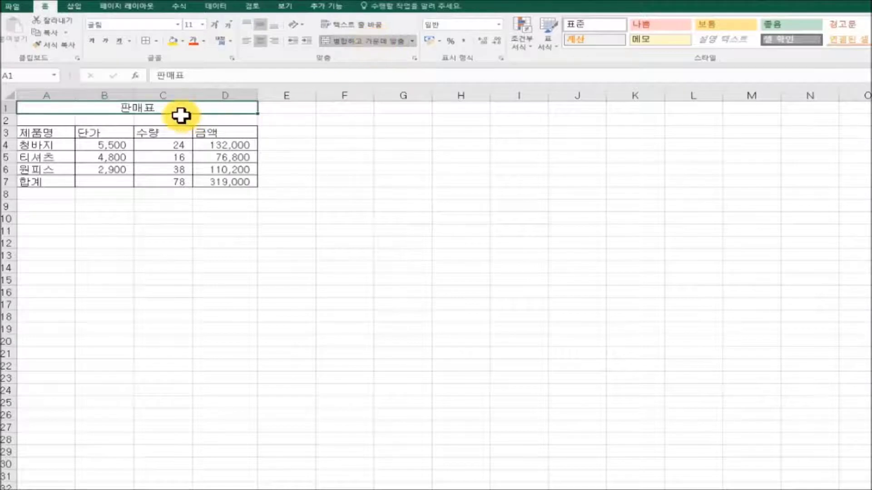
# - Center the labels in A3:A7 and the column headers in B3:D3 horizontally
pyautogui.click(53, 131)
pyautogui.moveTo(54, 131); pyautogui.dragTo(54, 178)
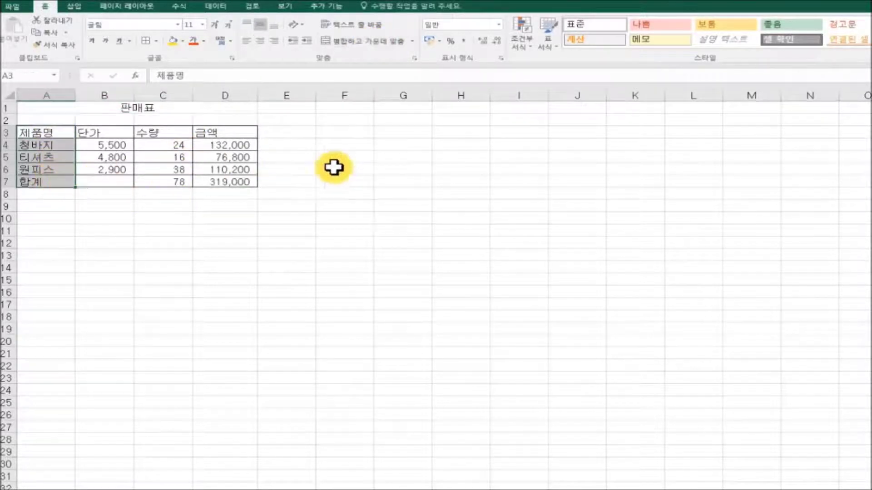
pyautogui.click(260, 41)
pyautogui.moveTo(119, 132); pyautogui.dragTo(227, 132)
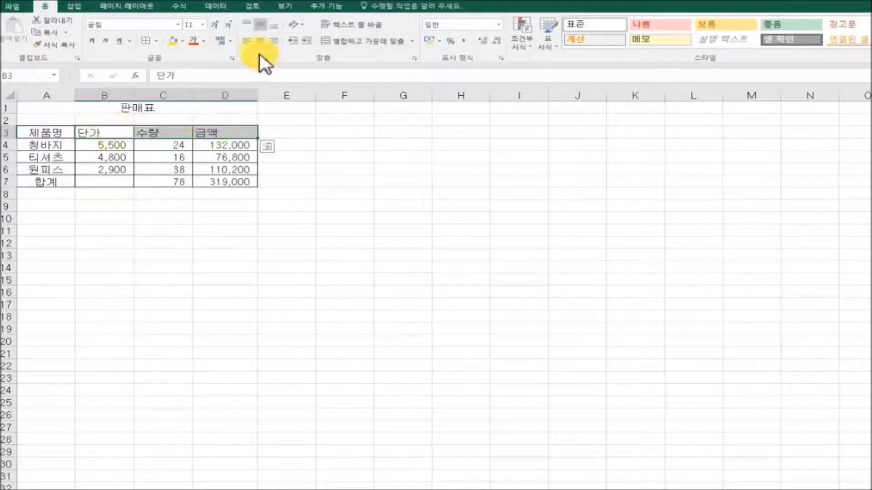
pyautogui.click(260, 41)
pyautogui.click(356, 159)
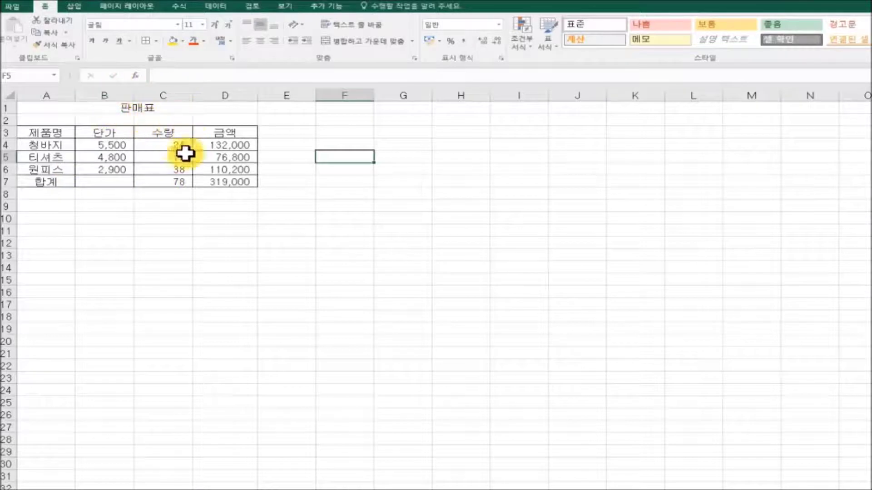
# - Increase the height of title row 1 to nearly double
pyautogui.moveTo(11, 113); pyautogui.dragTo(13, 124)
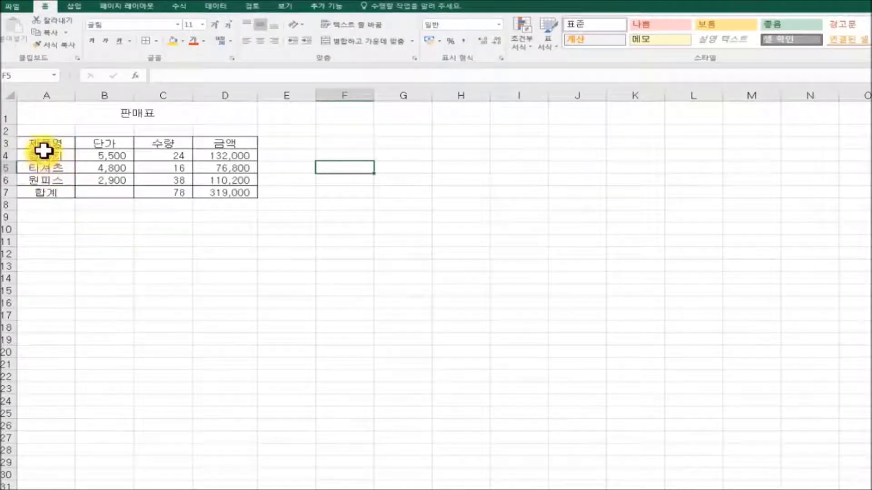
# - Increase the height of rows 3 to 7 by about half and widen columns A to D to one equal width
pyautogui.moveTo(6, 146); pyautogui.dragTo(9, 205)
pyautogui.click(142, 277)
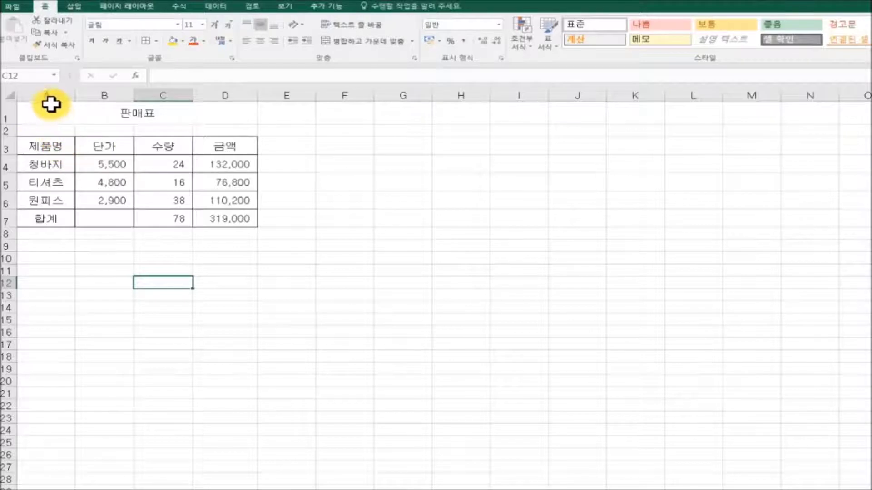
pyautogui.moveTo(49, 95); pyautogui.dragTo(273, 95)
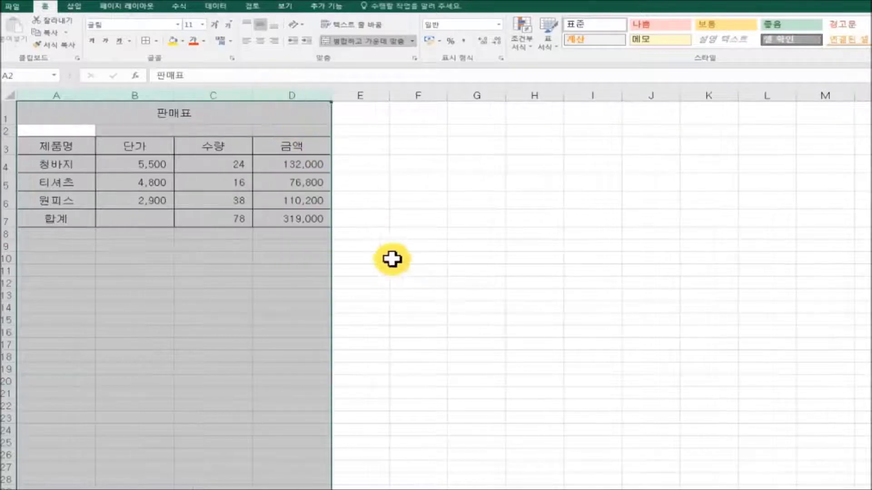
pyautogui.click(467, 294)
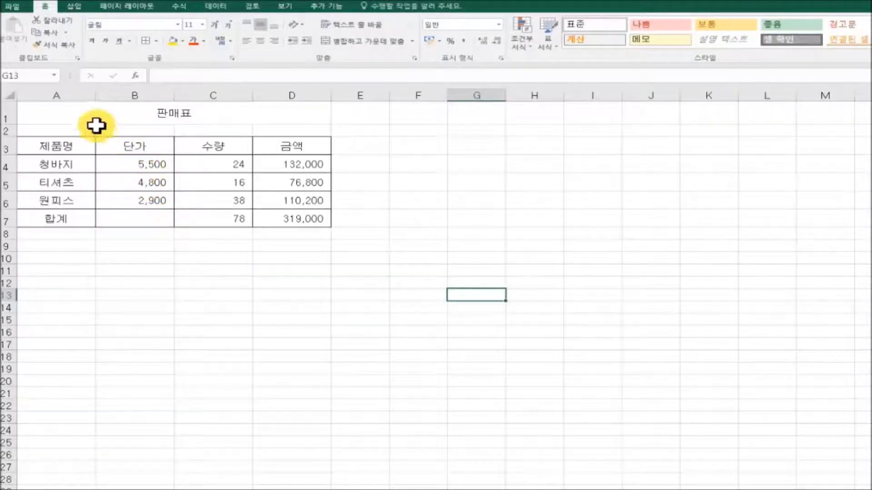
# - Set the font of the title and table in A1:D7 to 나눔고딕
pyautogui.moveTo(62, 113); pyautogui.dragTo(308, 218)
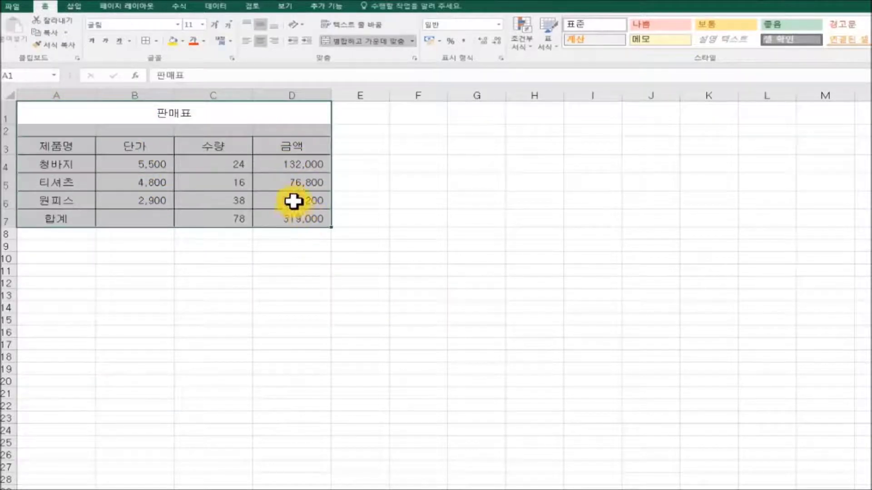
pyautogui.click(177, 25)
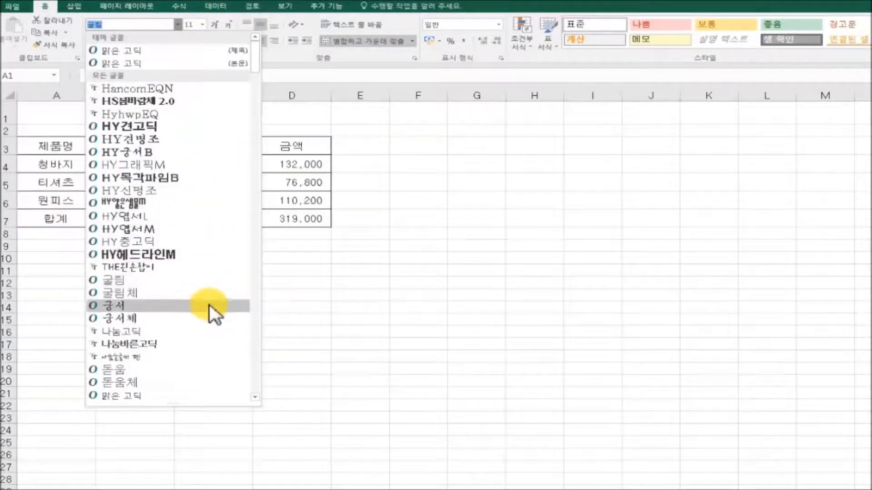
pyautogui.click(208, 334)
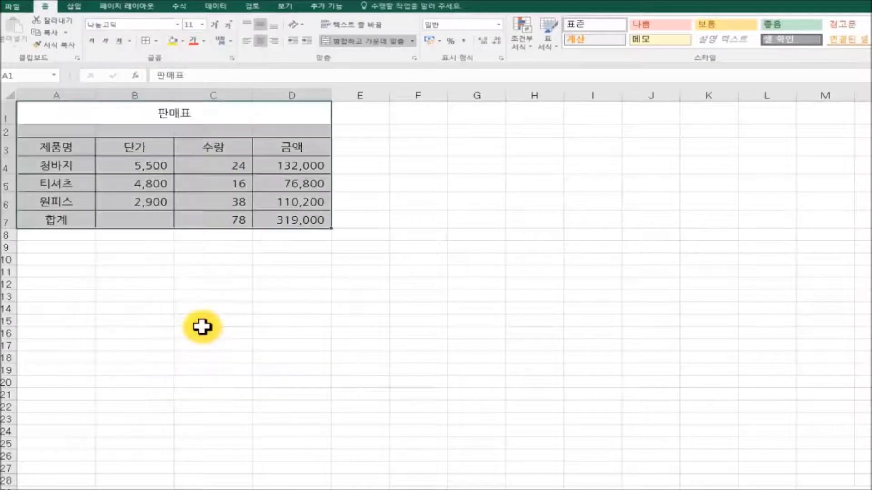
# - Try font size 12 on A1:D7 and restore size 11
pyautogui.click(202, 25)
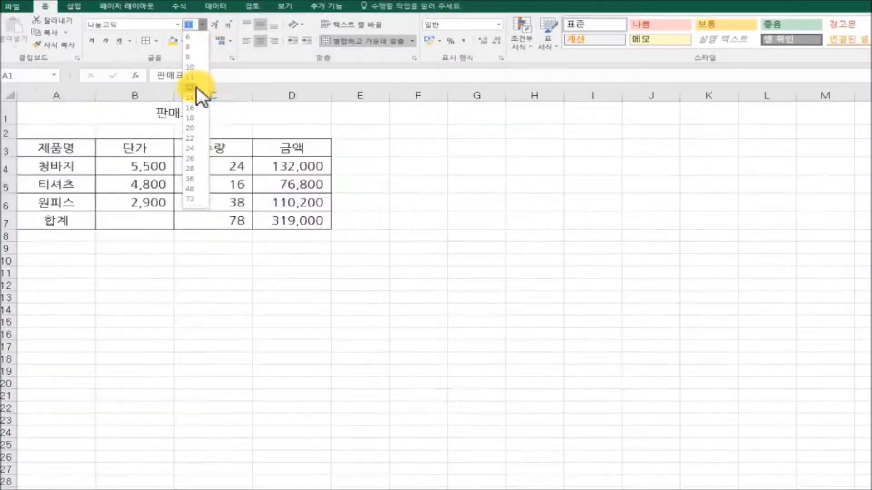
pyautogui.click(197, 88)
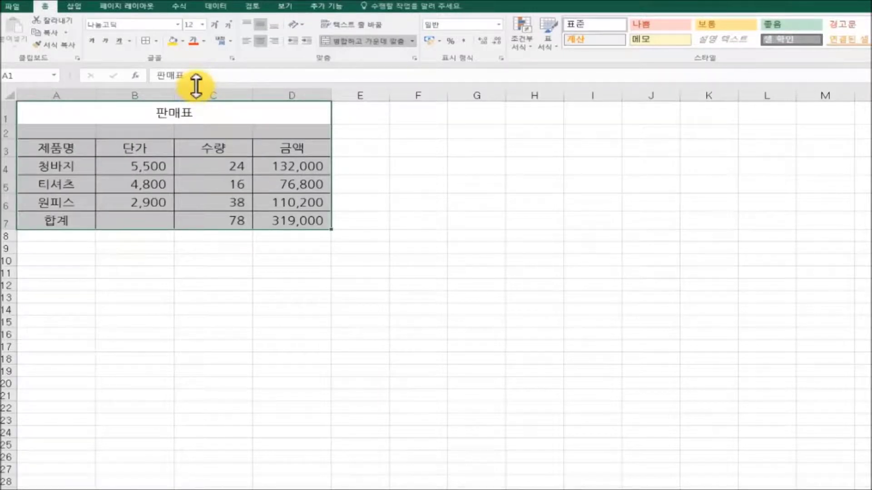
pyautogui.click(205, 26)
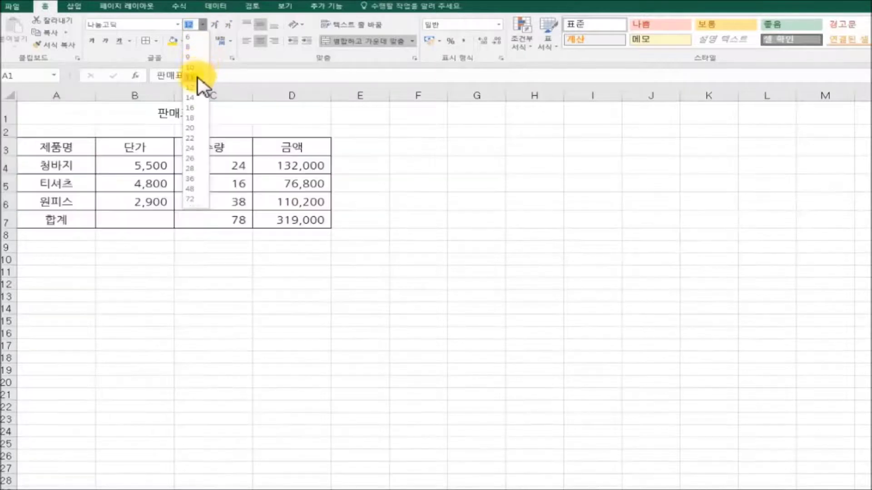
pyautogui.click(200, 77)
pyautogui.click(436, 193)
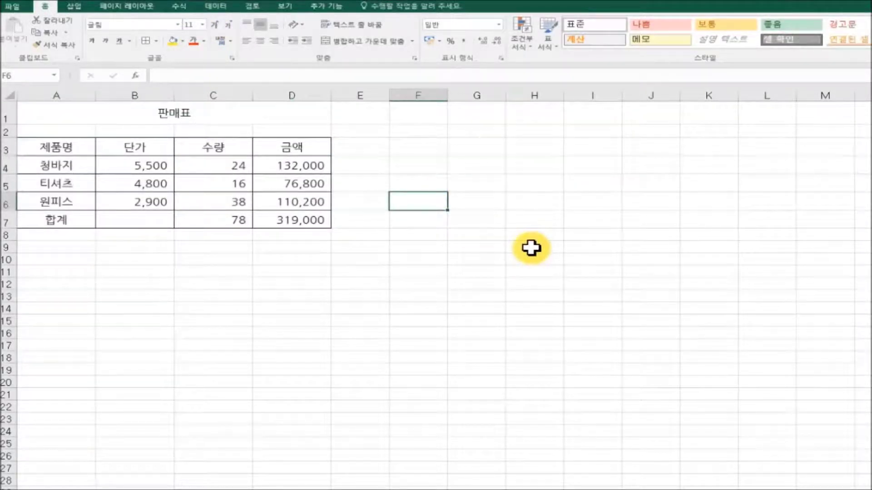
pyautogui.click(710, 488)
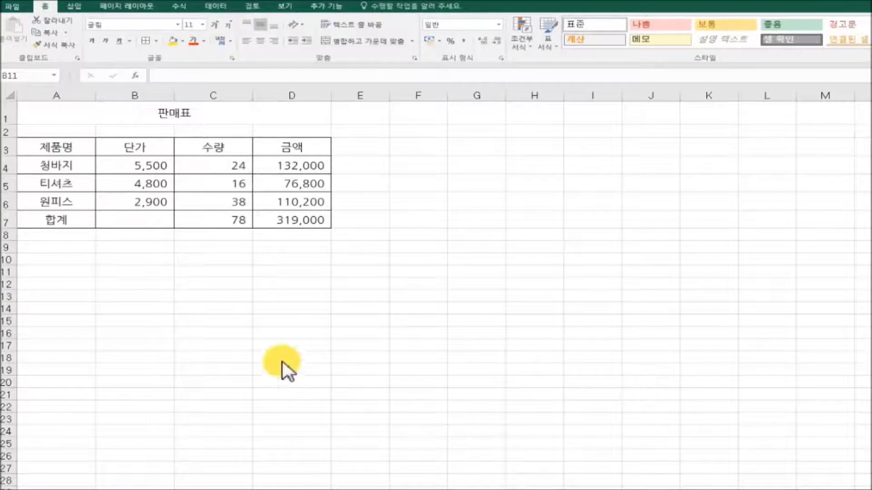
pyautogui.click(131, 273)
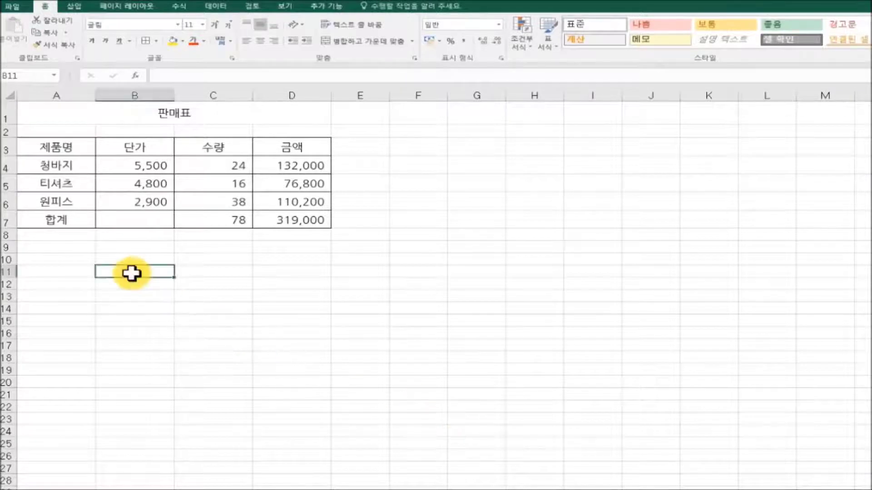
pyautogui.click(56, 218)
pyautogui.click(62, 204)
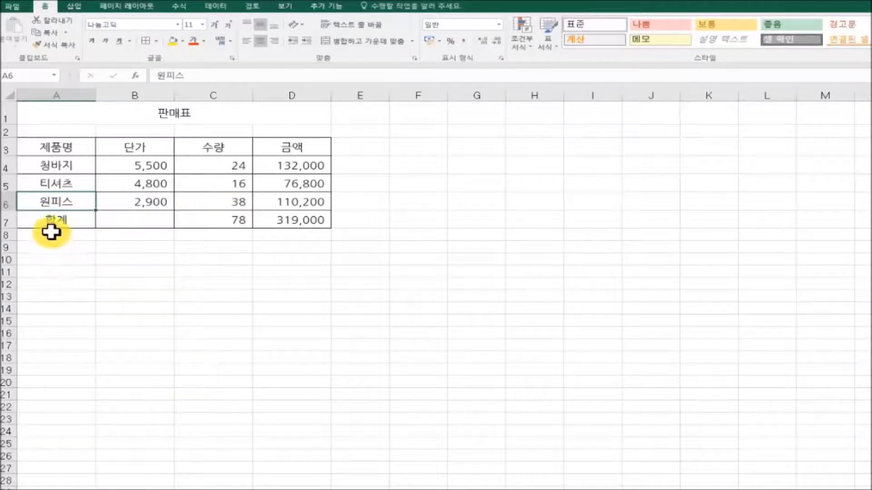
# - Insert a blank row above the 합계 row, directly below 원피스
pyautogui.click(5, 203)
pyautogui.click(4, 219)
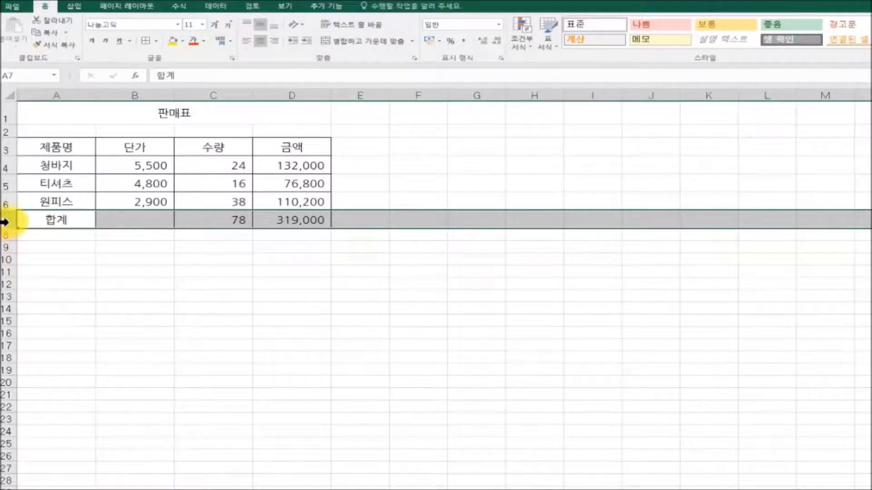
pyautogui.rightClick(6, 220)
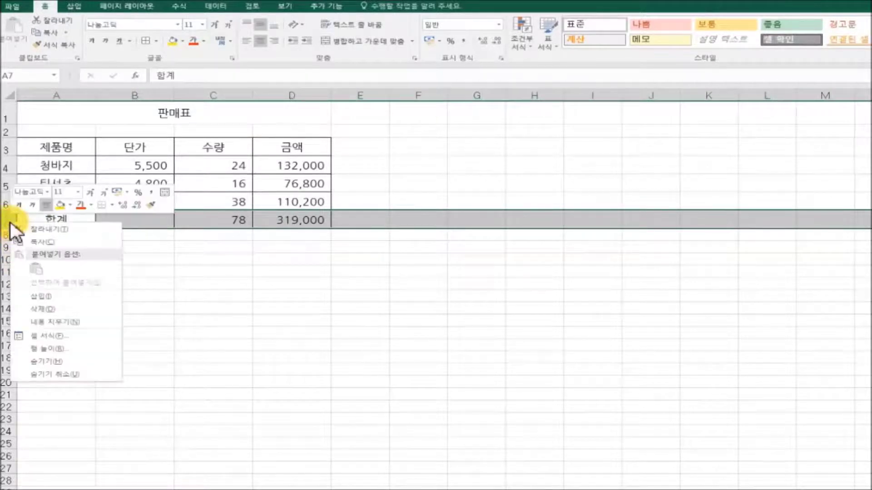
pyautogui.click(80, 297)
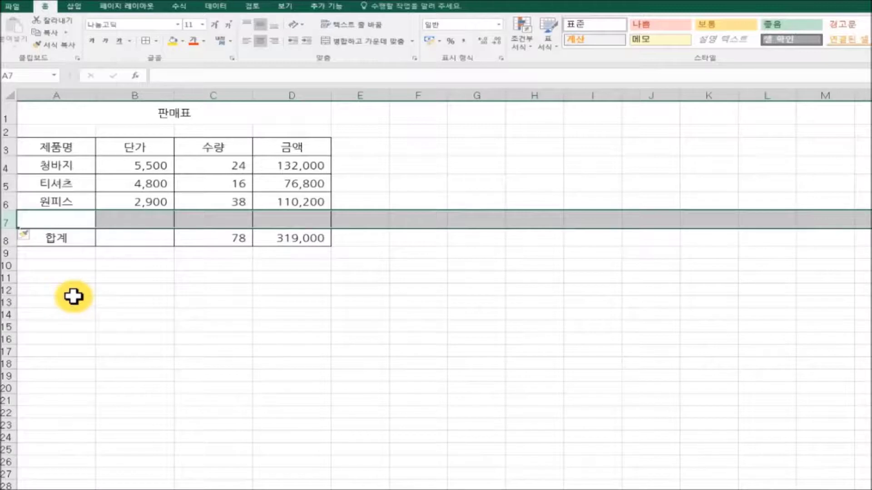
# - Enter the product 스커트 in the new row 7 with unit price 4800 and quantity 45
pyautogui.click(73, 296)
pyautogui.click(72, 221)
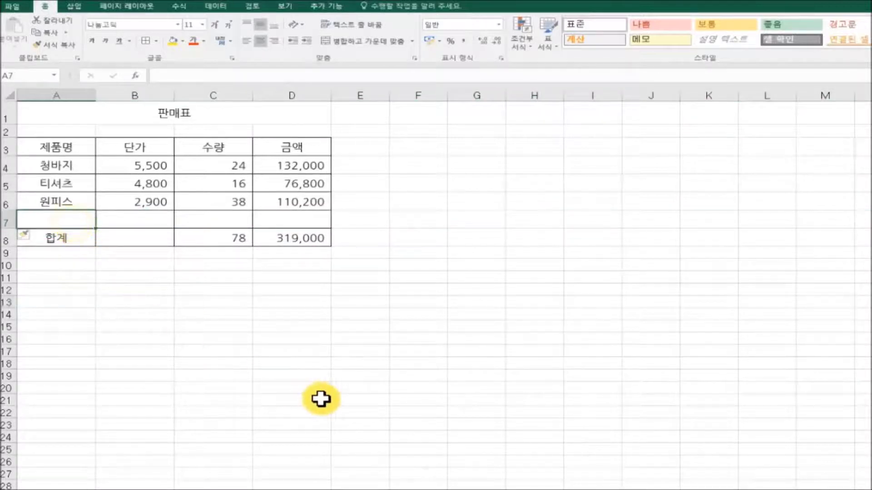
pyautogui.write('스커트')
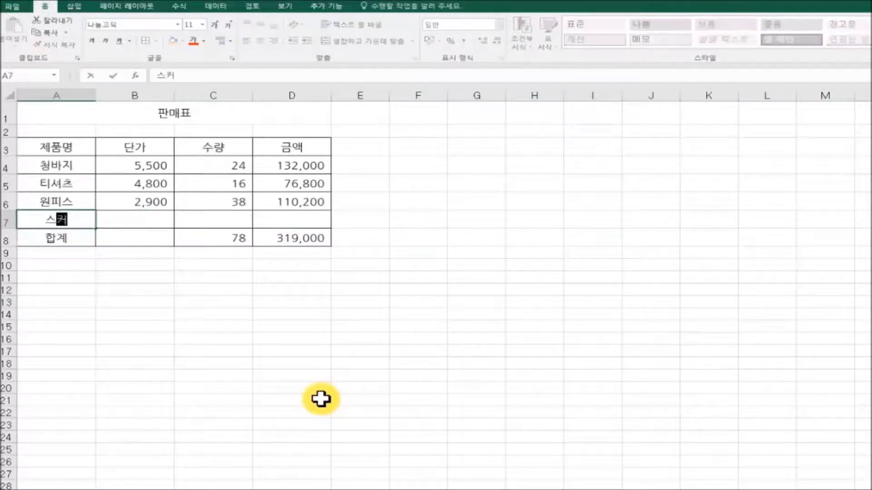
pyautogui.click(143, 218)
pyautogui.write('4800')
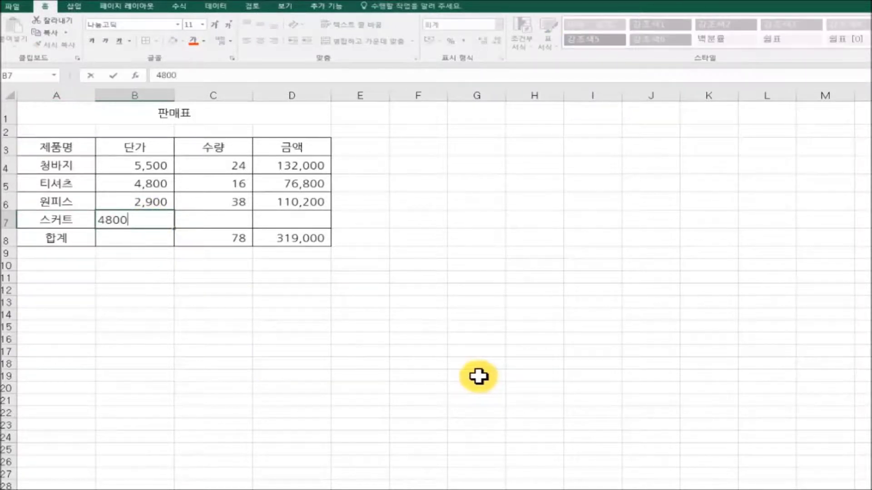
pyautogui.press('Tab')
pyautogui.write('4')
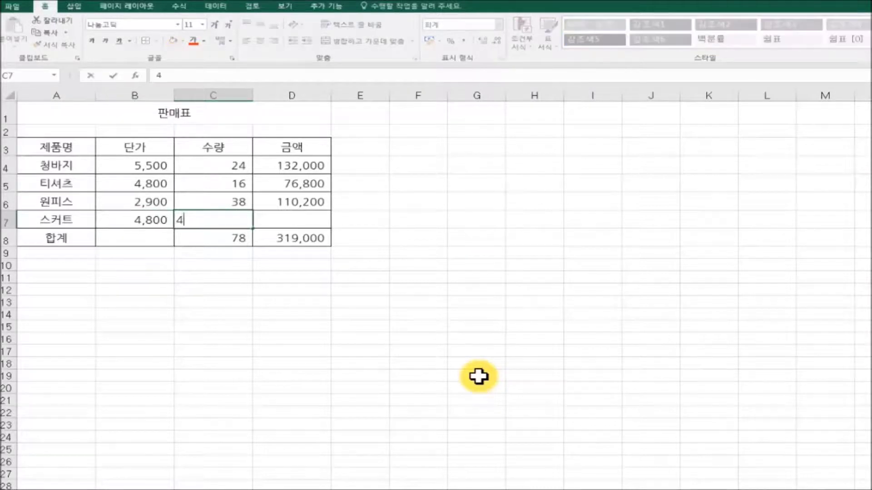
pyautogui.press('Tab')
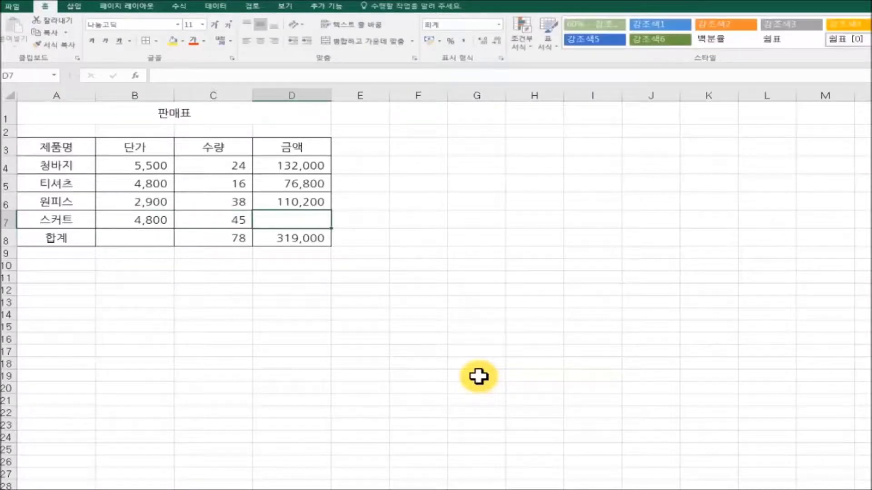
# - Fill the 금액 formula from D6 down into D7 for the 스커트 row
pyautogui.click(315, 203)
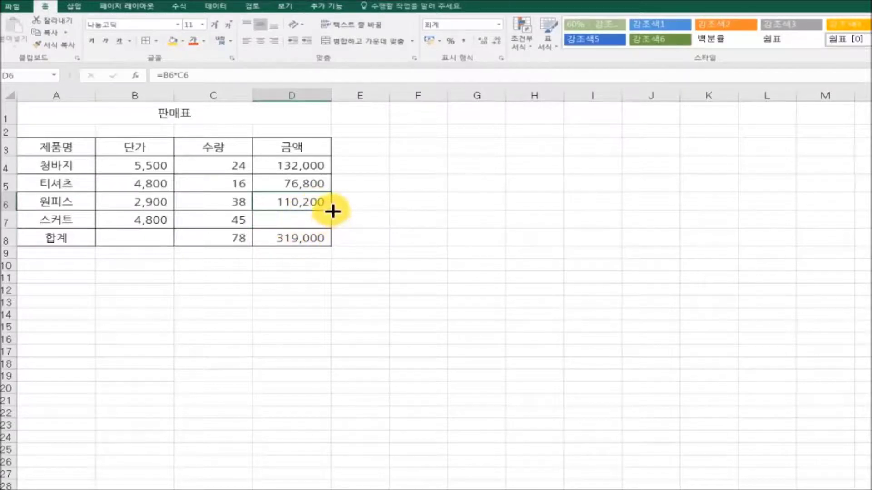
pyautogui.moveTo(333, 211); pyautogui.dragTo(332, 227)
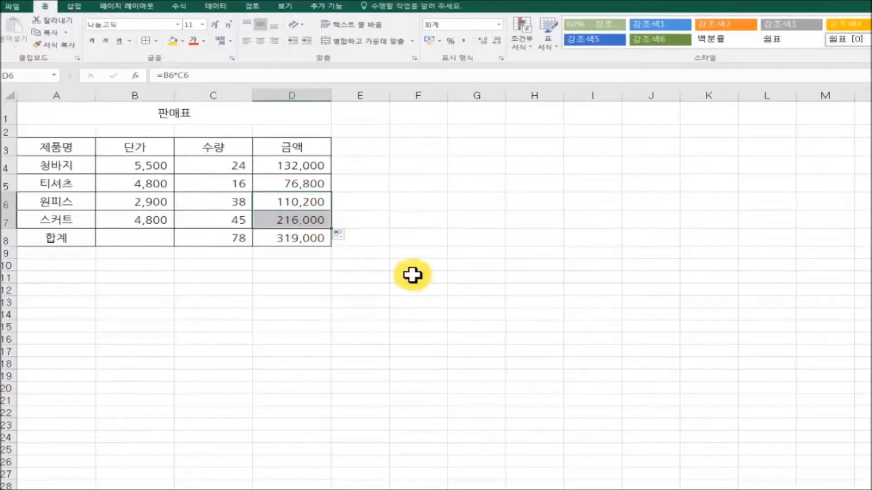
pyautogui.click(412, 275)
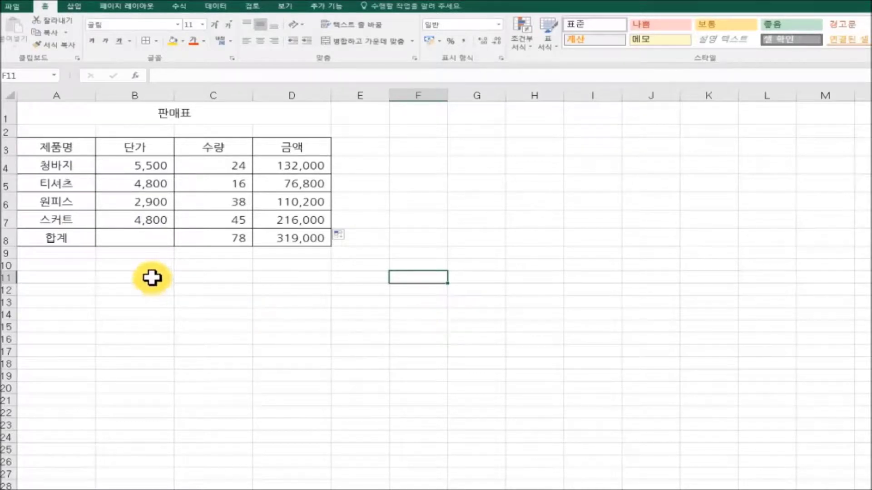
# - Apply a thick outside border around the table A3:D8
pyautogui.moveTo(54, 146); pyautogui.dragTo(282, 235)
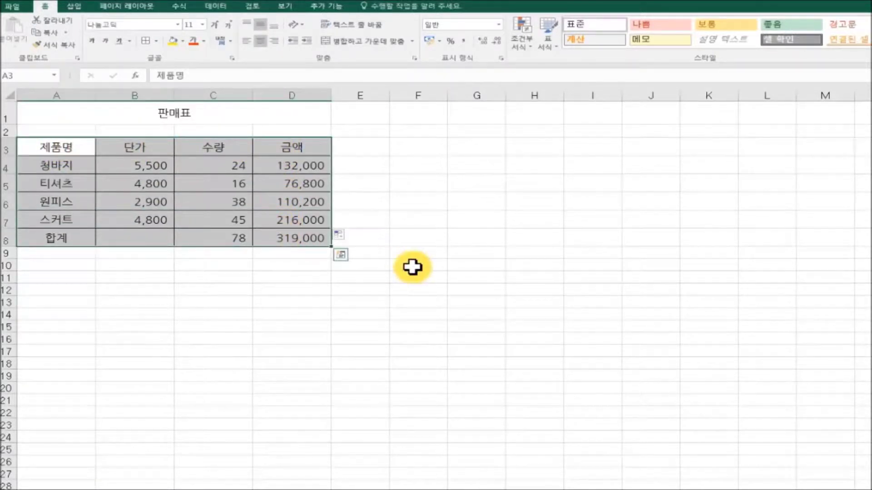
pyautogui.click(156, 42)
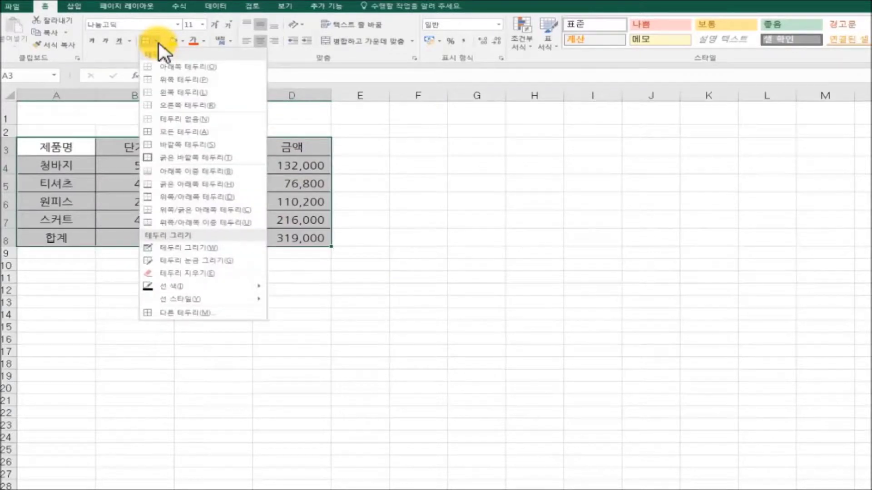
pyautogui.click(232, 158)
pyautogui.click(430, 204)
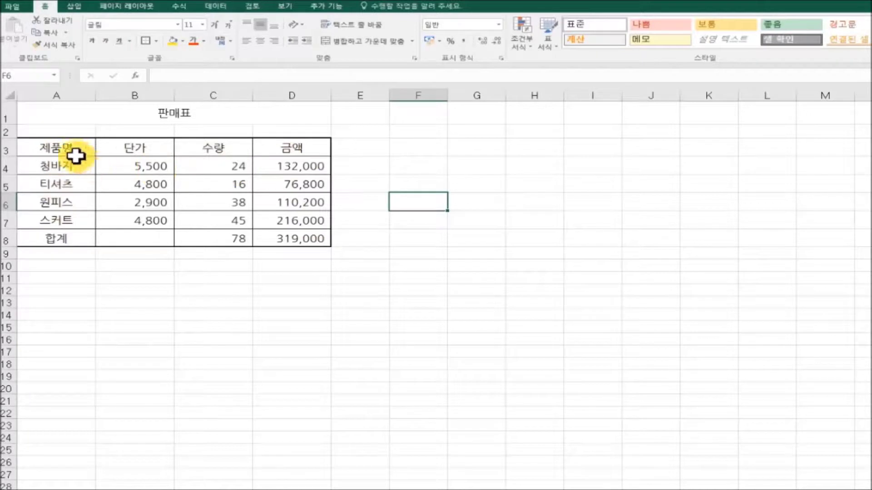
# - Apply a double bottom border to the header row A3:D3
pyautogui.moveTo(39, 146); pyautogui.dragTo(280, 148)
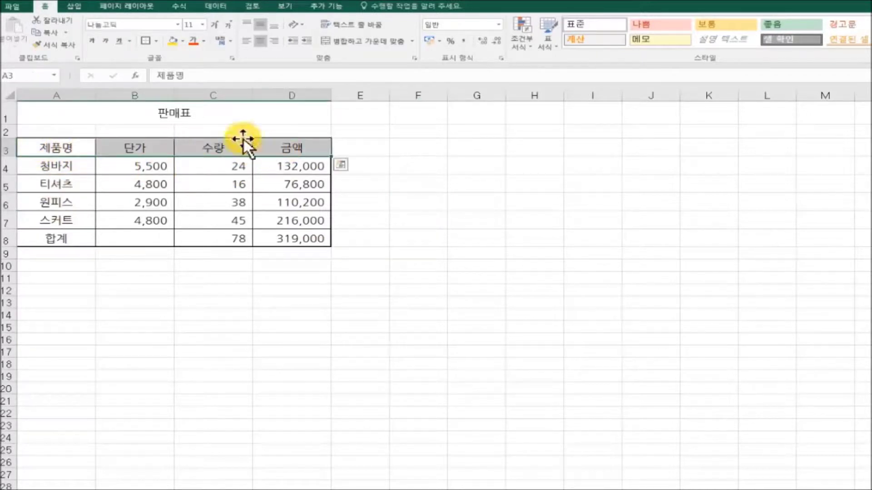
pyautogui.click(156, 41)
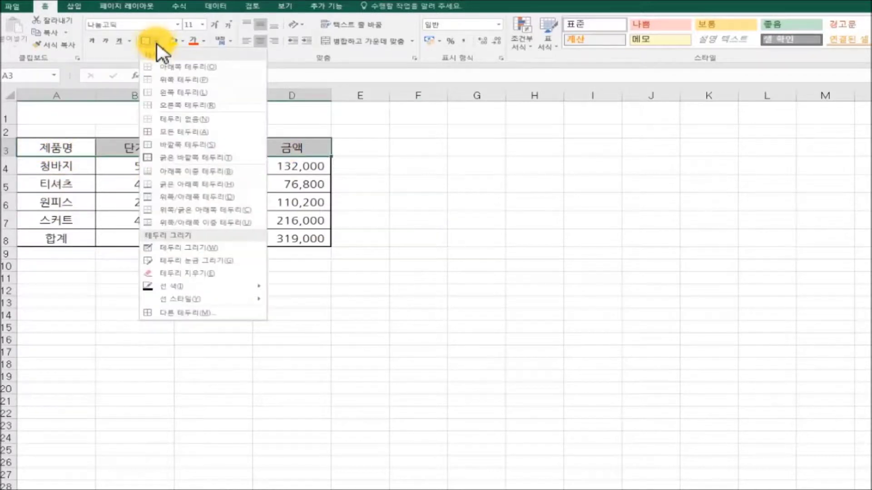
pyautogui.click(243, 172)
pyautogui.click(417, 206)
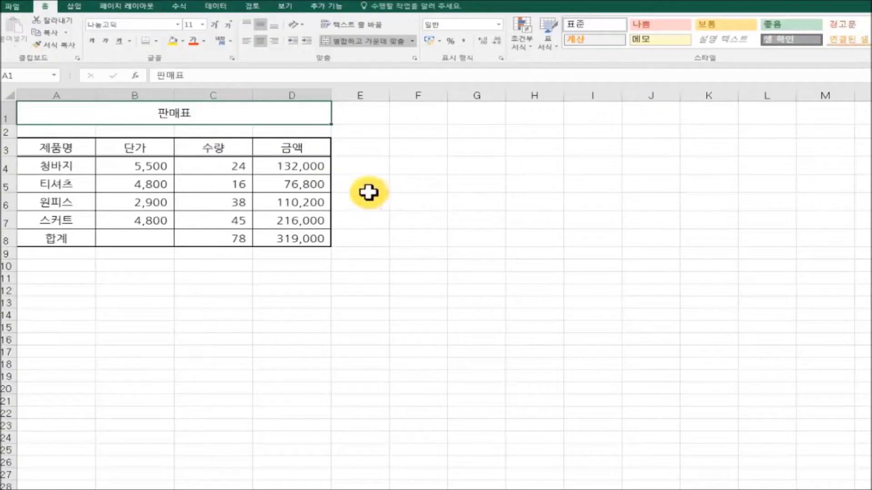
# - Set the 판매표 title to font size 14 and fill its merged cell with light blue
pyautogui.click(203, 25)
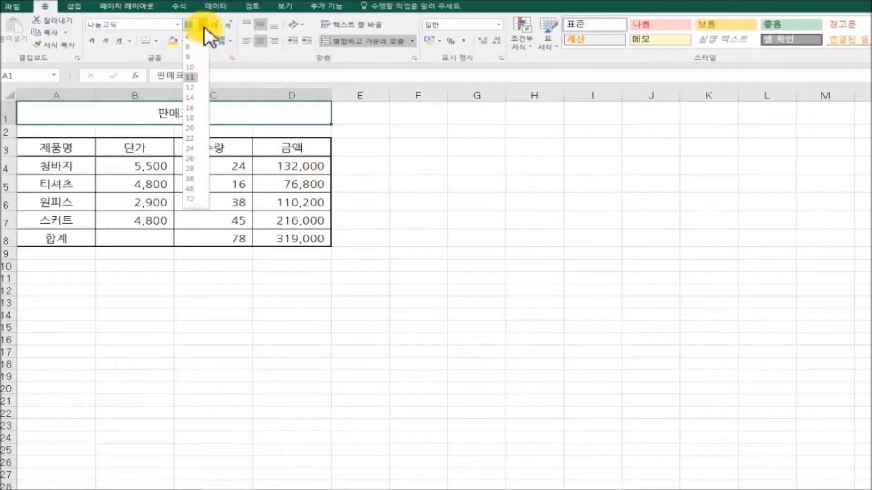
pyautogui.click(194, 98)
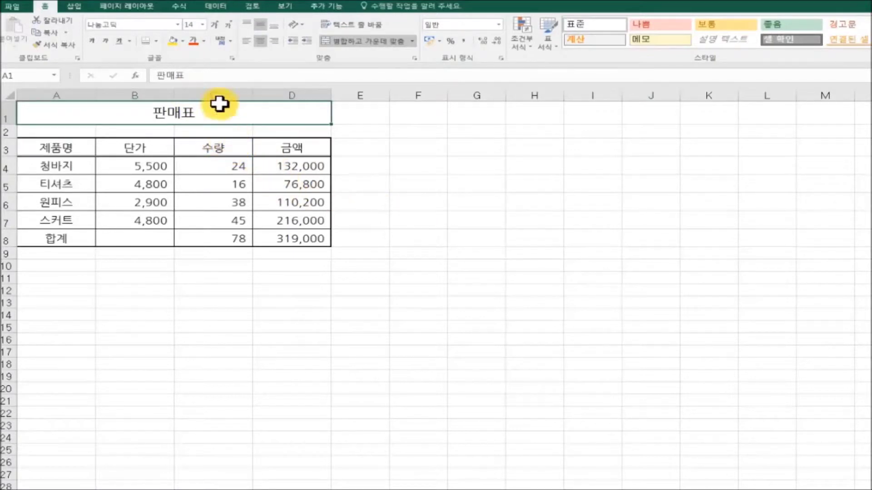
pyautogui.click(184, 43)
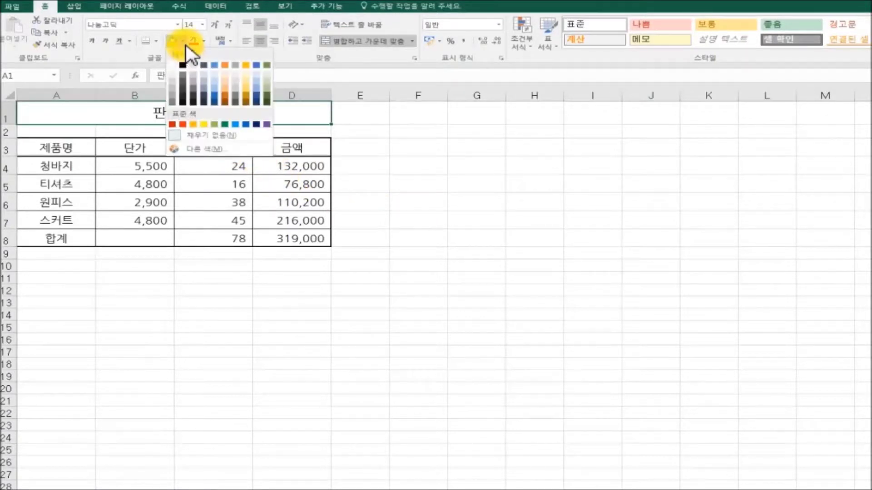
pyautogui.click(214, 78)
pyautogui.click(448, 204)
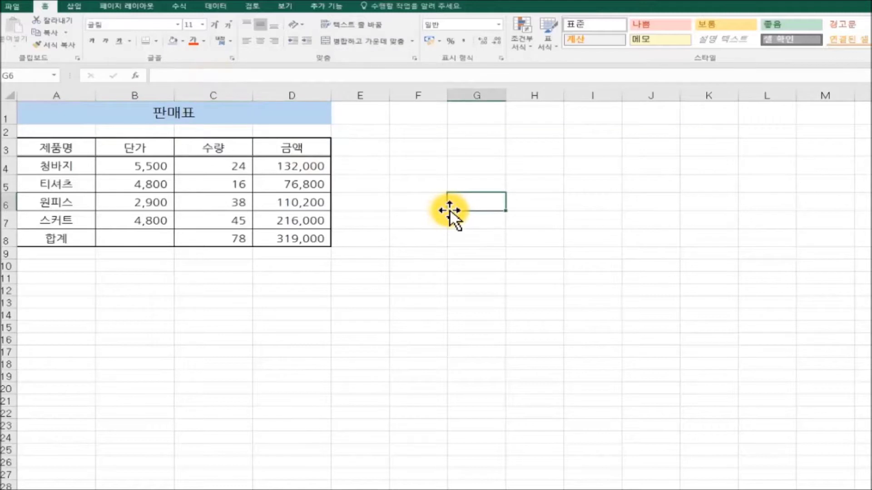
# - Fill the header row A3:D3 with light green
pyautogui.moveTo(57, 153); pyautogui.dragTo(288, 150)
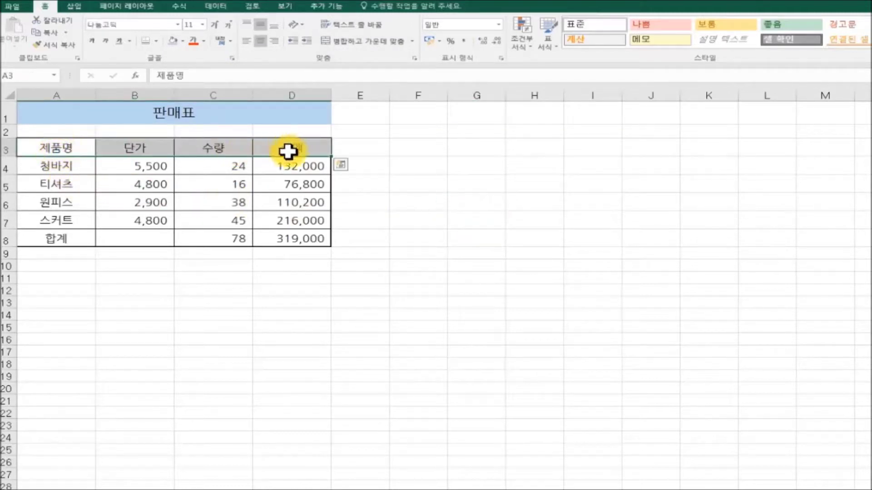
pyautogui.click(183, 43)
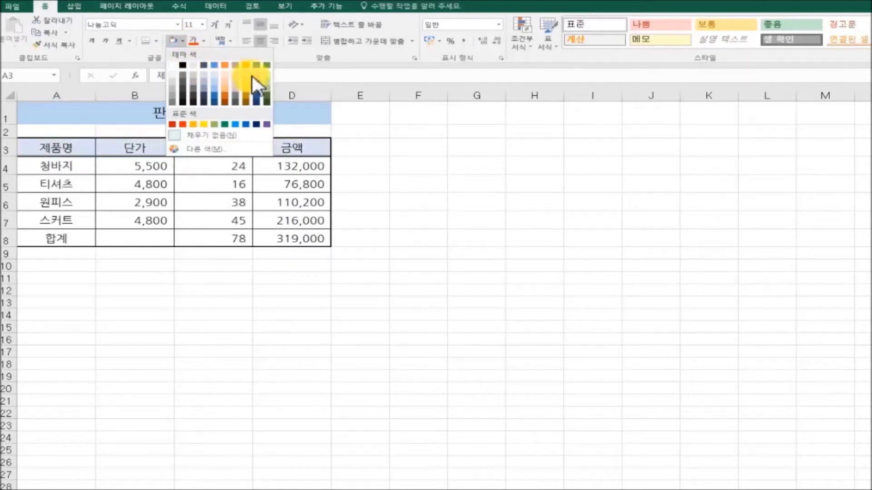
pyautogui.click(268, 84)
pyautogui.click(481, 200)
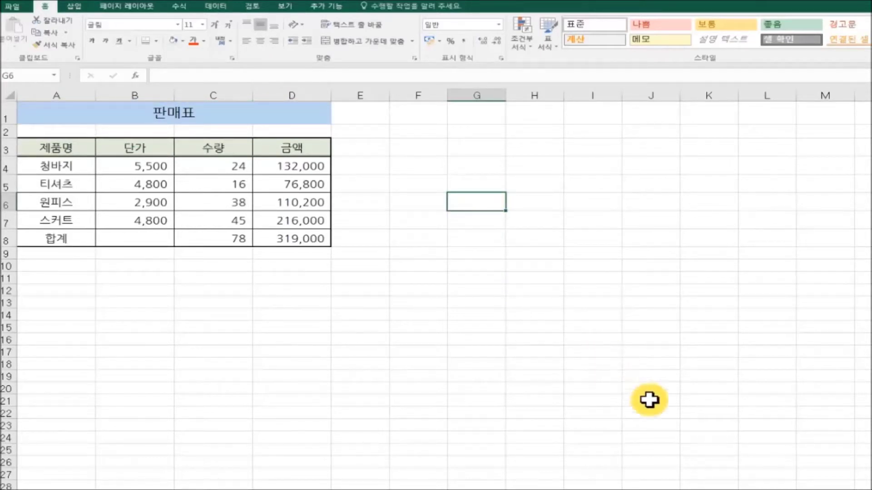
pyautogui.click(651, 303)
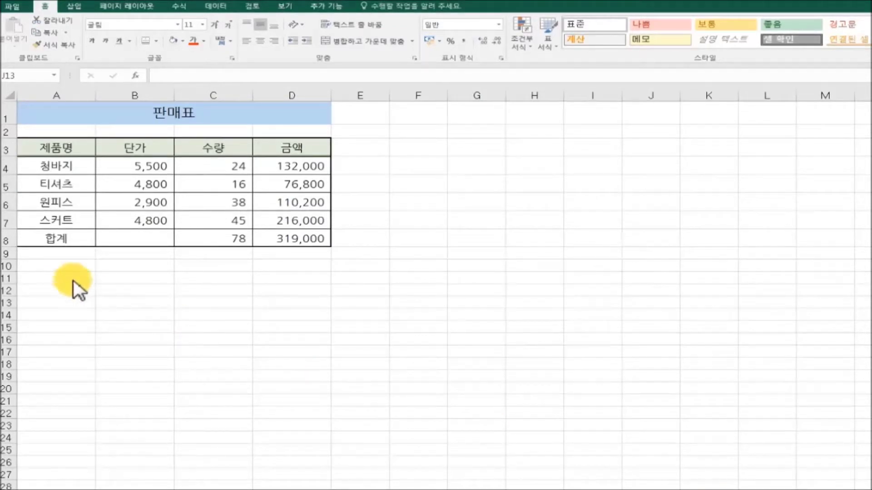
# - Fill the 합계 row A8:D8 with light gold
pyautogui.moveTo(36, 240); pyautogui.dragTo(273, 240)
pyautogui.click(183, 41)
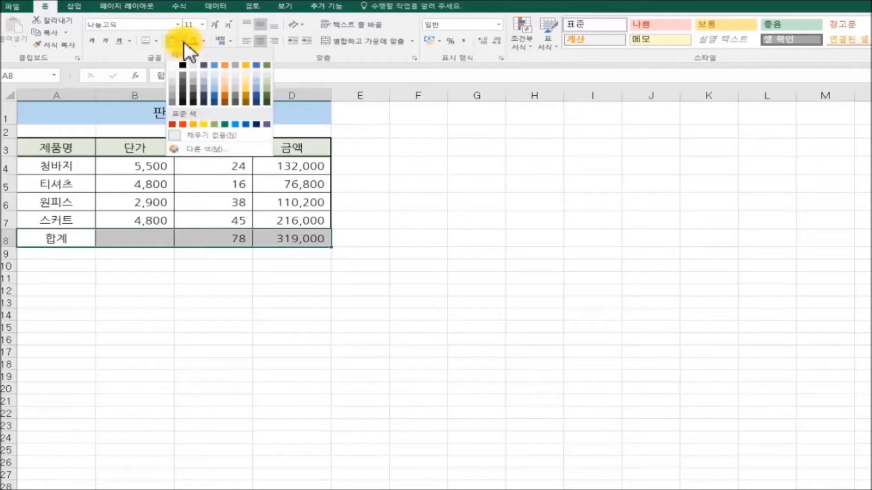
pyautogui.click(245, 76)
pyautogui.click(455, 272)
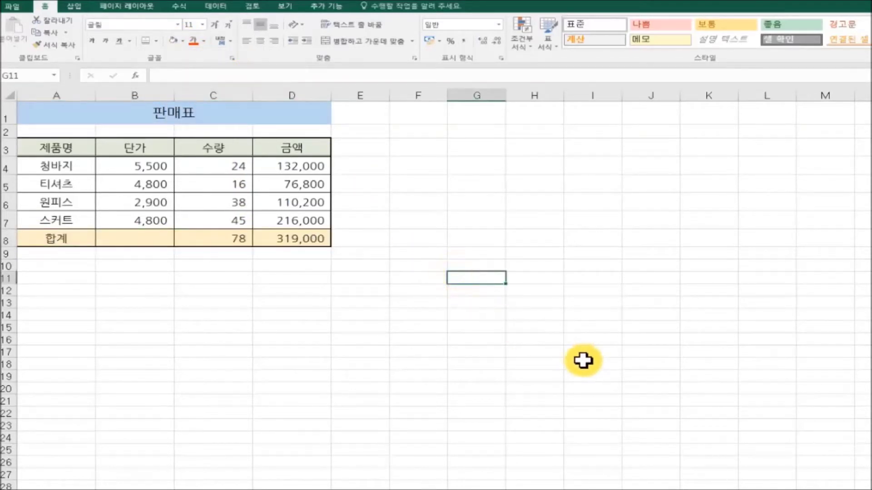